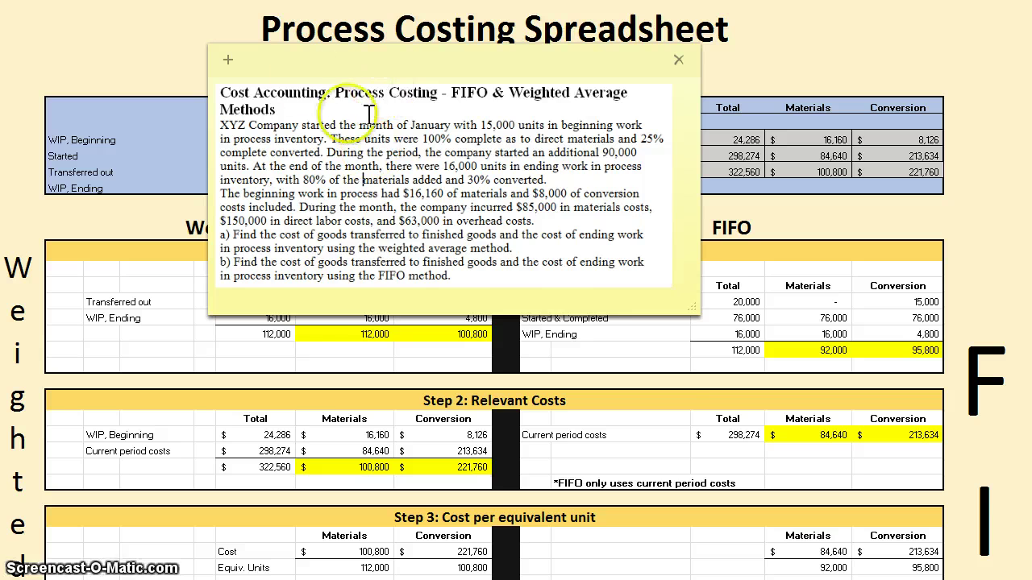
Clear the existing units, completion percentages and cost figures from the spreadsheet's input table.
{"action": "left_click_drag", "start_coordinate": [338, 64], "coordinate": [329, 297]}
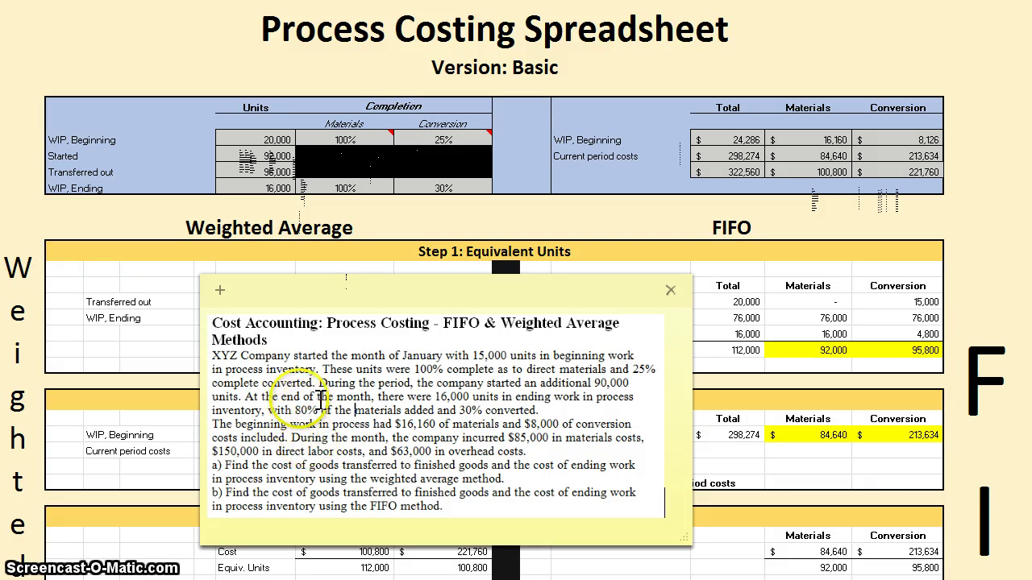
{"action": "left_click", "coordinate": [255, 169]}
{"action": "left_click_drag", "start_coordinate": [247, 136], "coordinate": [251, 184]}
{"action": "key", "text": "Delete"}
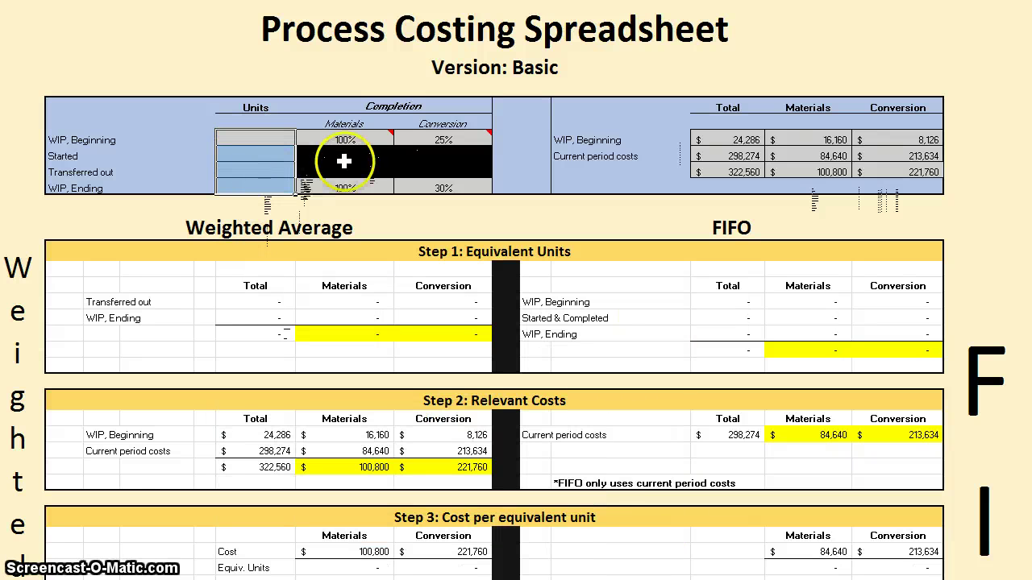
{"action": "left_click", "coordinate": [365, 140]}
{"action": "left_click_drag", "start_coordinate": [366, 141], "coordinate": [446, 141]}
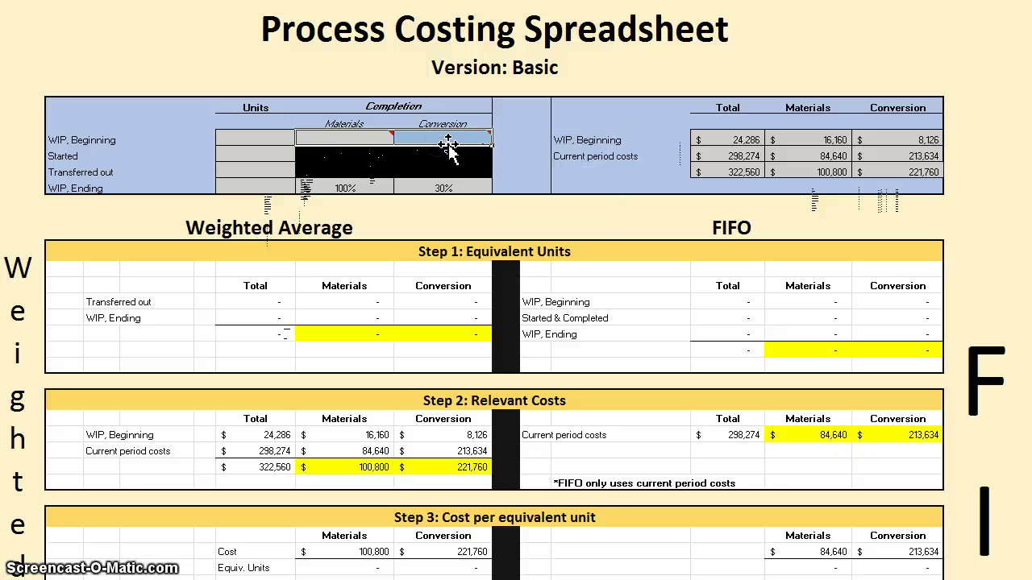
{"action": "left_click_drag", "start_coordinate": [346, 187], "coordinate": [421, 187]}
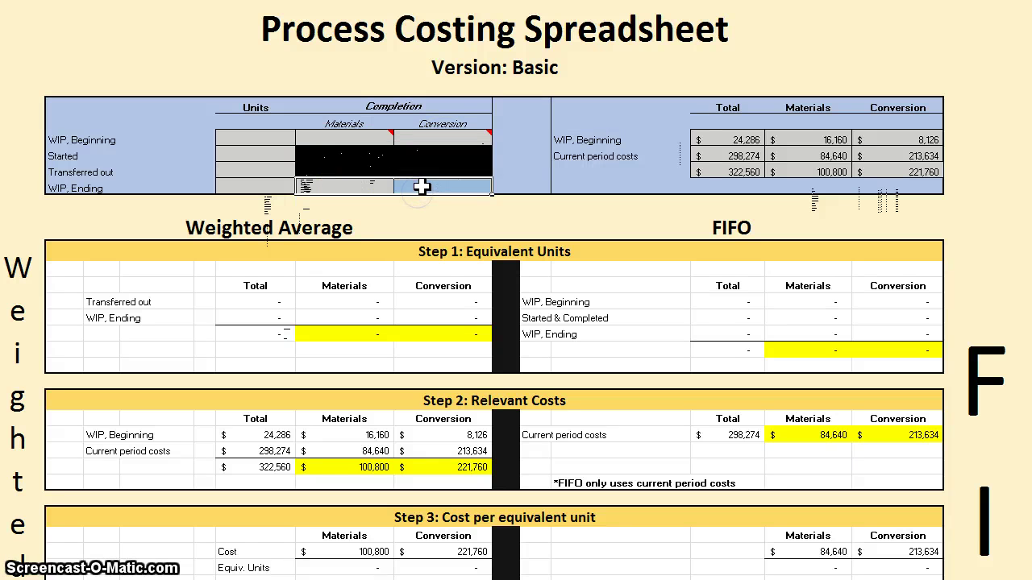
{"action": "left_click_drag", "start_coordinate": [725, 141], "coordinate": [887, 171]}
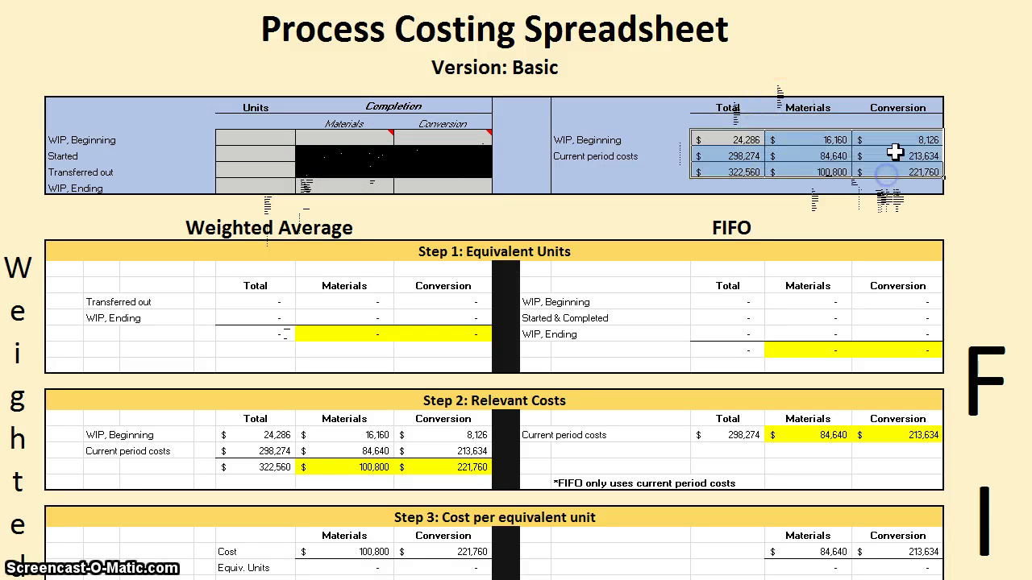
{"action": "key", "text": "Delete"}
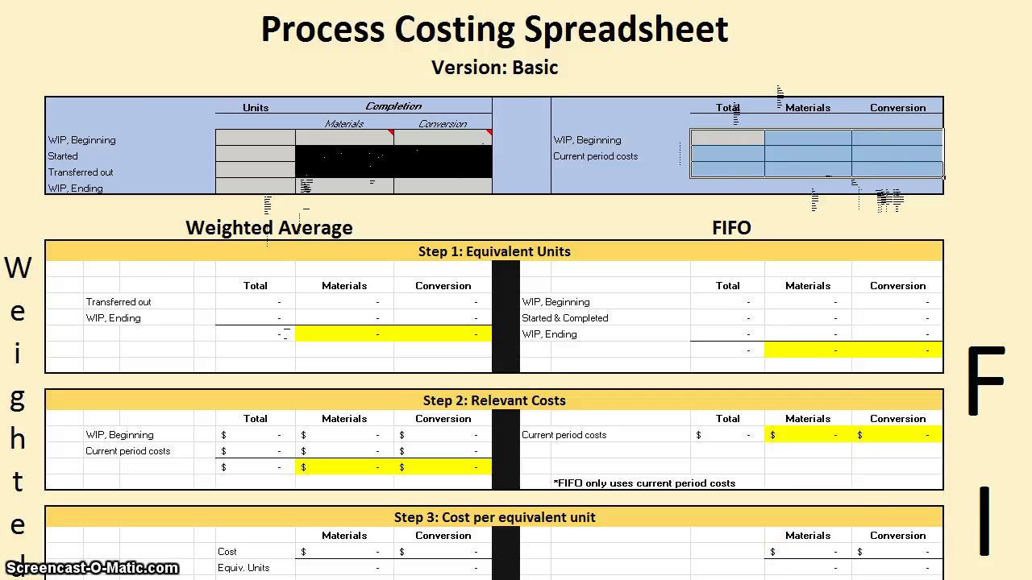
Consult the problem note and enter the beginning WIP data: 15,000 units, 100% materials and 25% conversion completion.
{"action": "key", "text": "alt+Tab"}
{"action": "key", "text": "alt+Tab"}
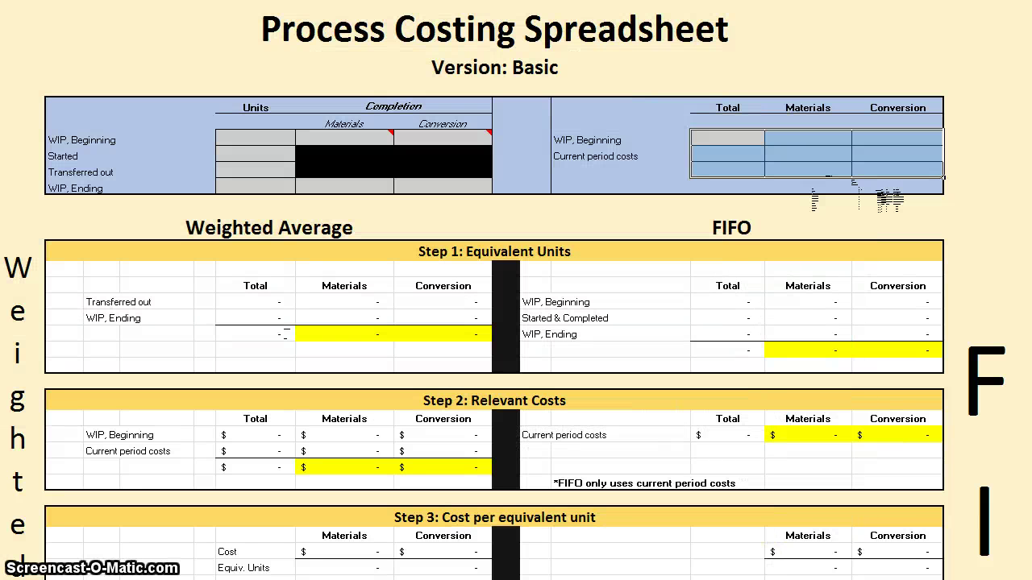
{"action": "key", "text": "alt+Tab"}
{"action": "left_click_drag", "start_coordinate": [390, 290], "coordinate": [433, 104]}
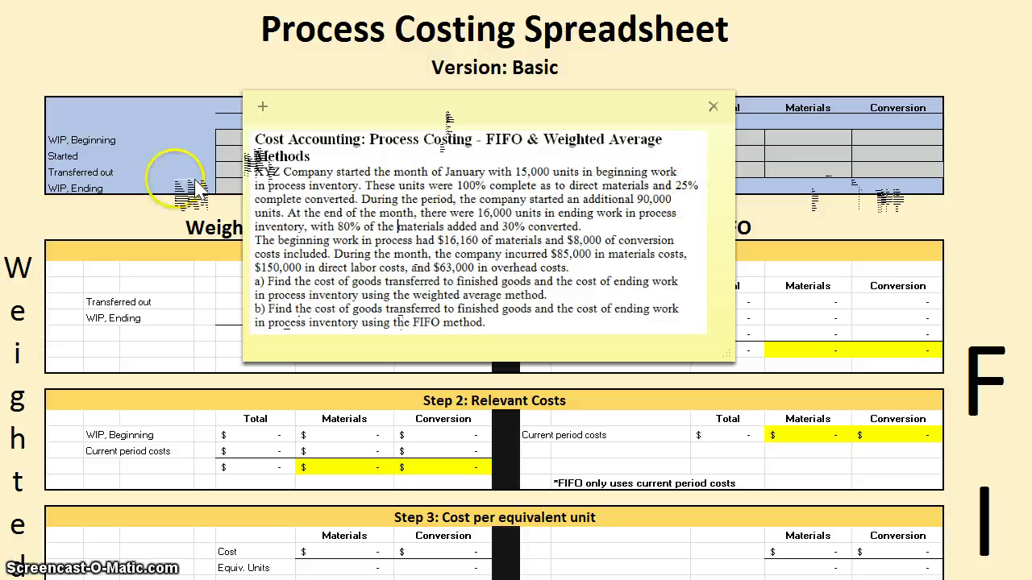
{"action": "left_click", "coordinate": [229, 137]}
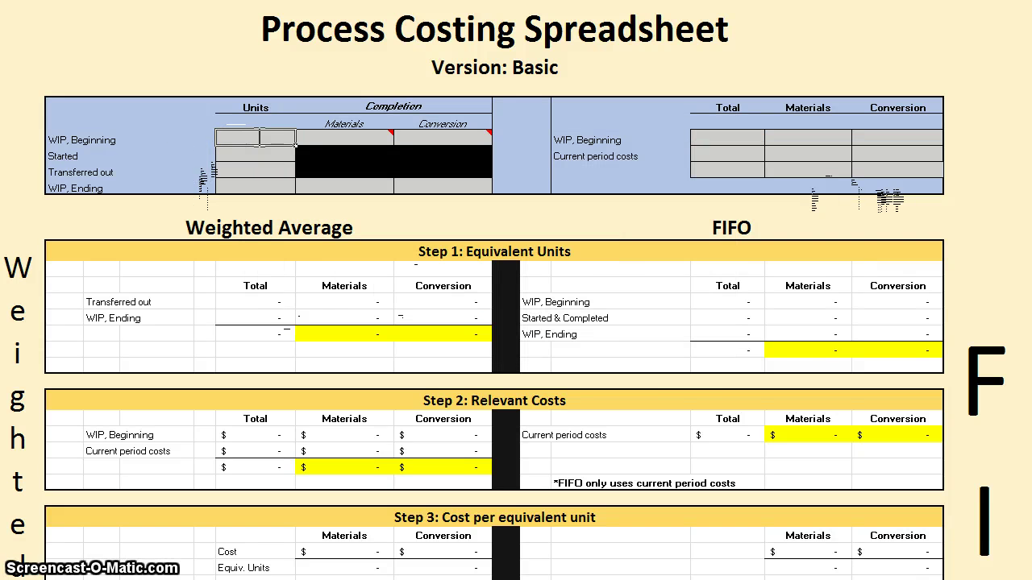
{"action": "key", "text": "Tab"}
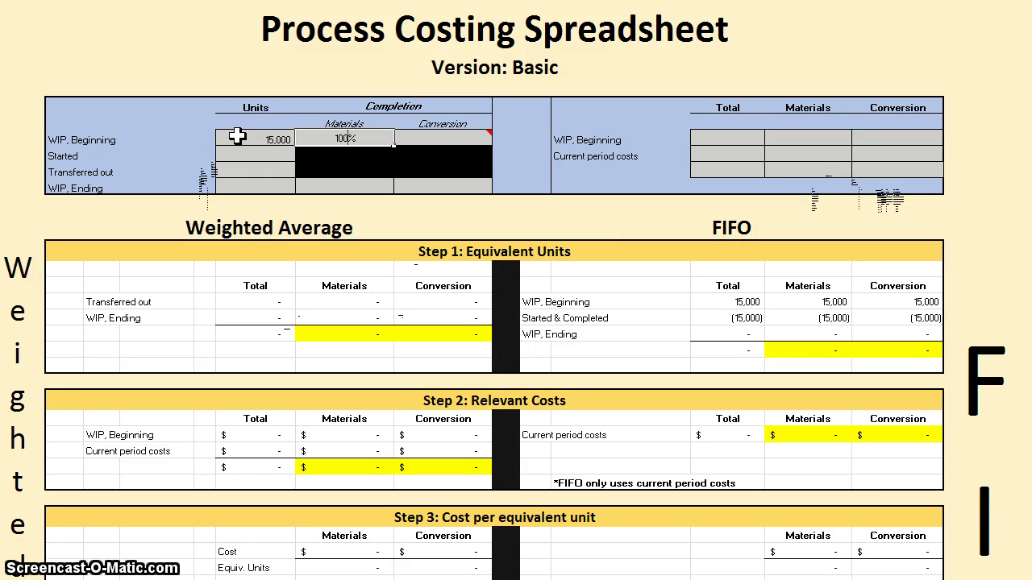
{"action": "key", "text": "Tab"}
{"action": "type", "text": "25"}
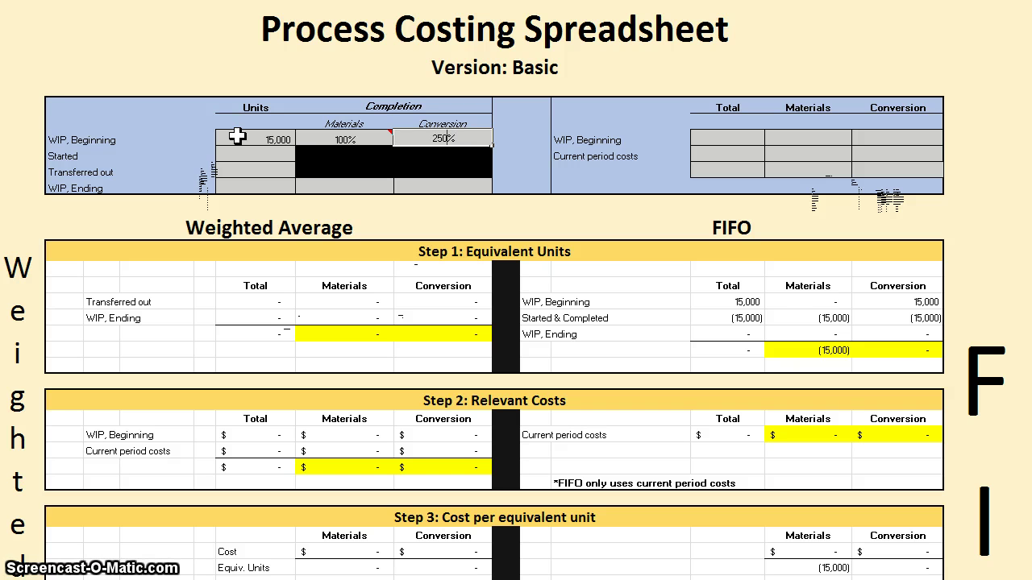
{"action": "type", "text": "0"}
{"action": "key", "text": "BackSpace"}
{"action": "key", "text": "Return"}
Read the cell comment on the beginning WIP's materials completion percentage.
{"action": "left_click", "coordinate": [335, 138]}
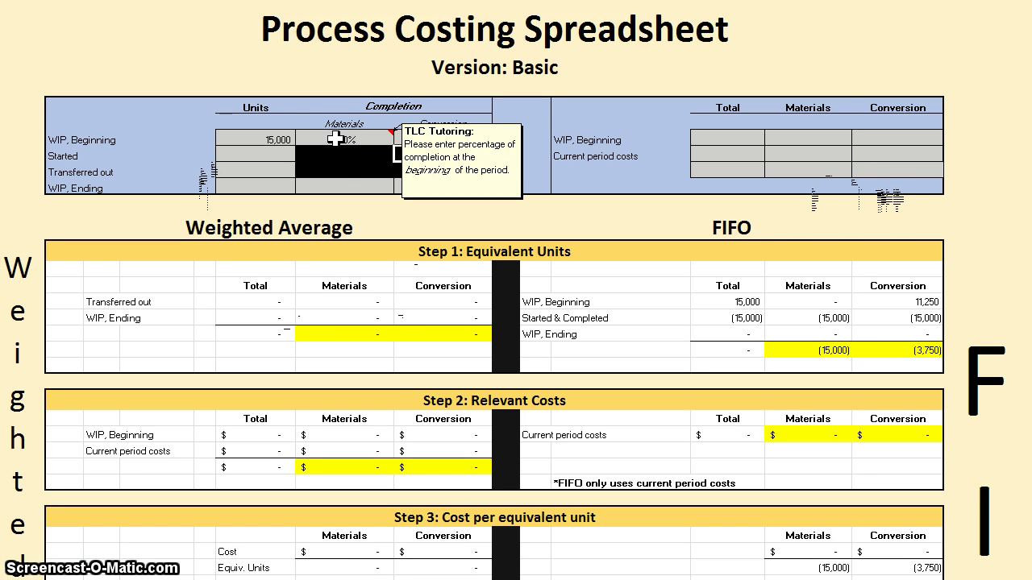
{"action": "left_click", "coordinate": [340, 143]}
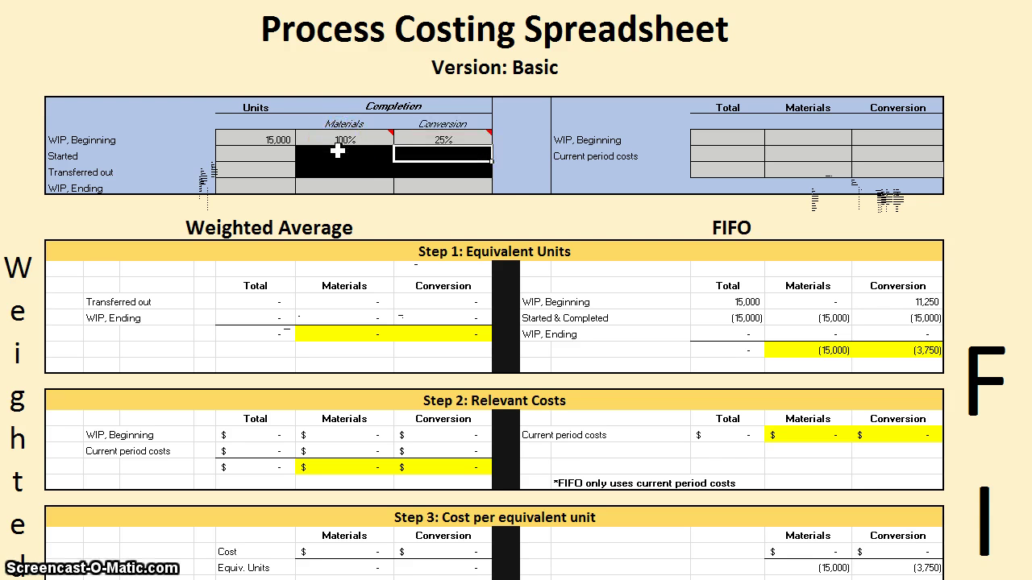
{"action": "left_click", "coordinate": [345, 135]}
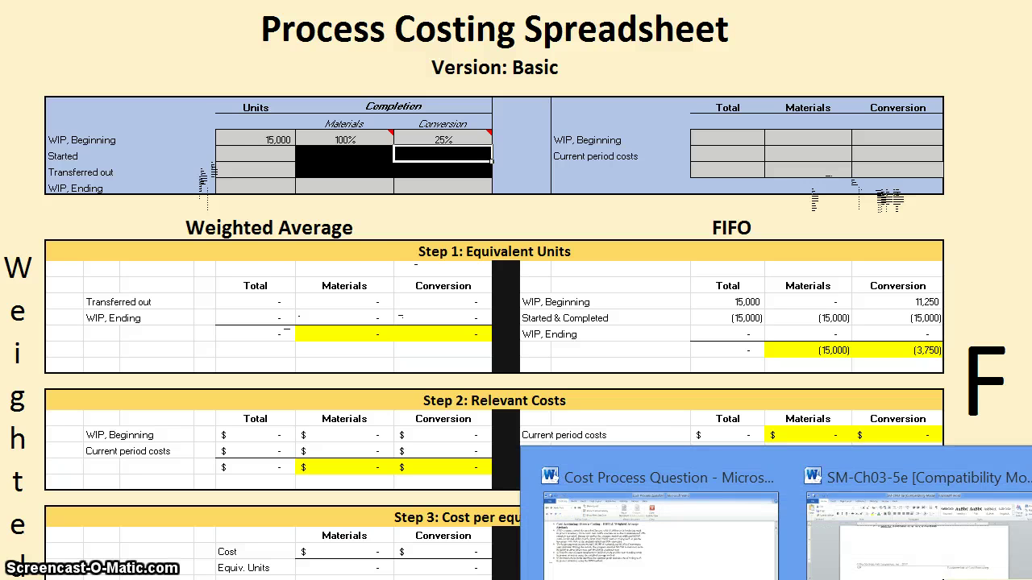
Look up the started units in the problem note and enter 90,000 for Started.
{"action": "left_click", "coordinate": [775, 579]}
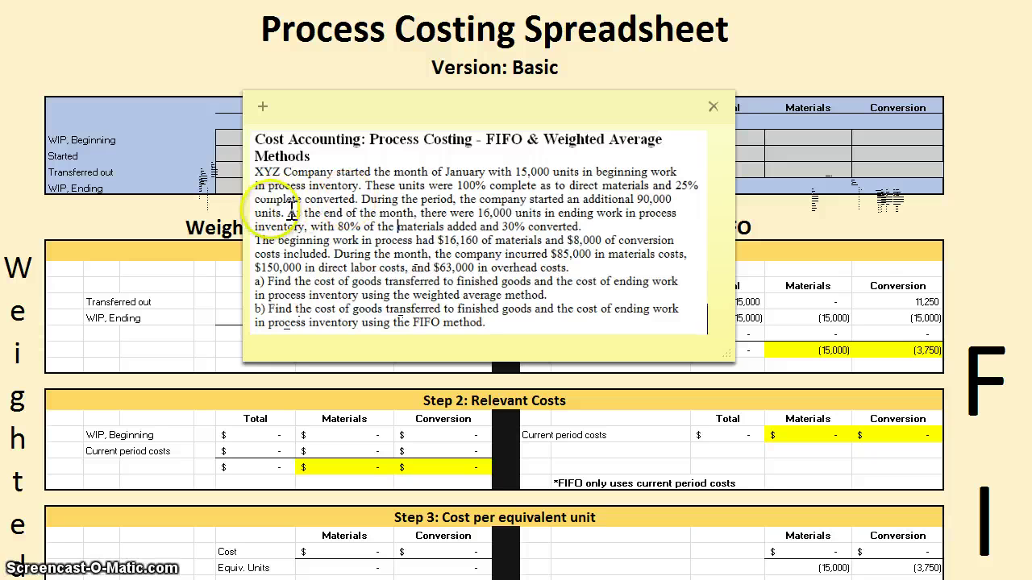
{"action": "left_click", "coordinate": [219, 154]}
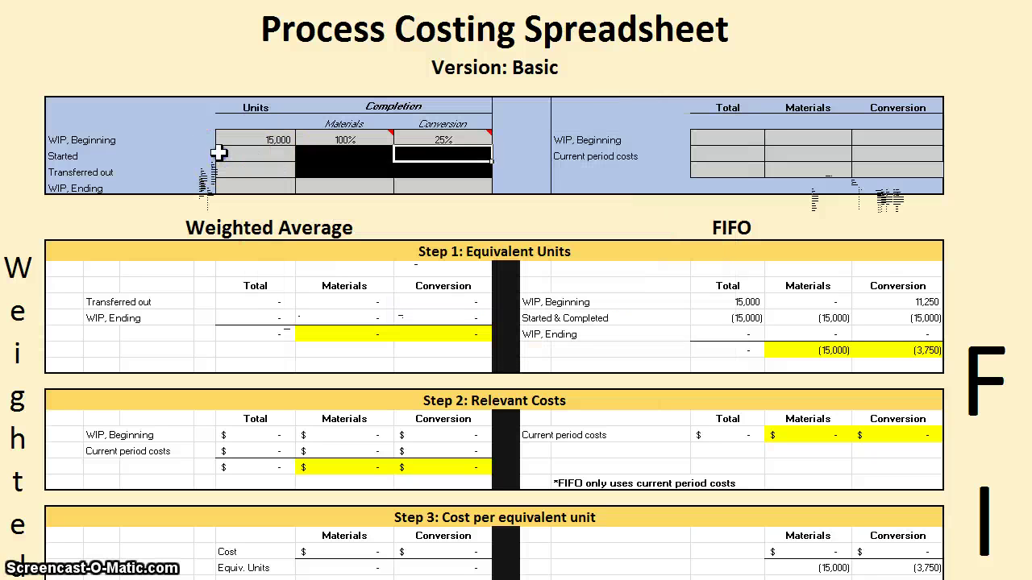
{"action": "left_click", "coordinate": [220, 153]}
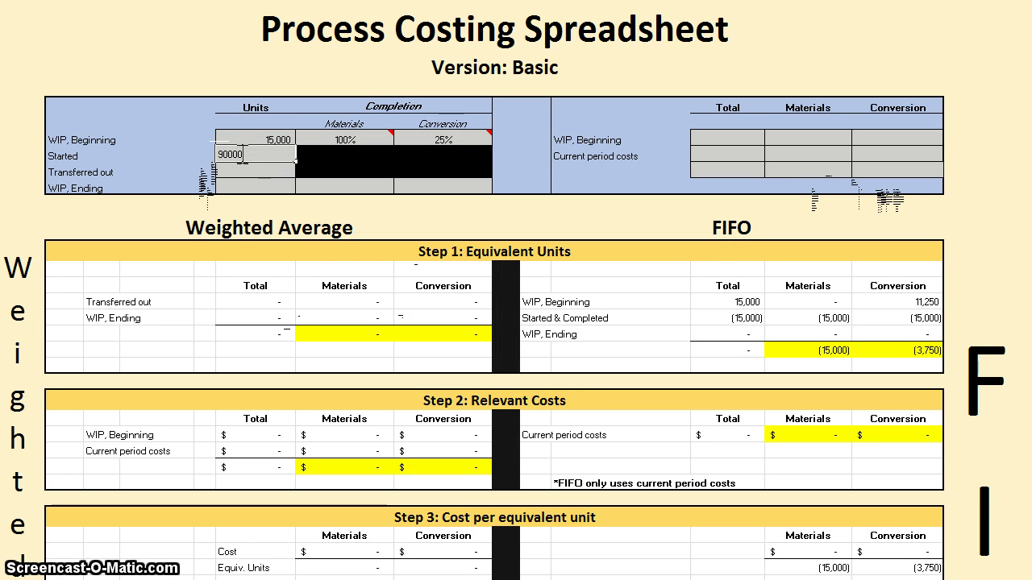
{"action": "type", "text": "90000"}
{"action": "key", "text": "Return"}
Enter the ending WIP data from the problem note: 16,000 units, 80% materials and 30% conversion completion.
{"action": "key", "text": "alt+Tab"}
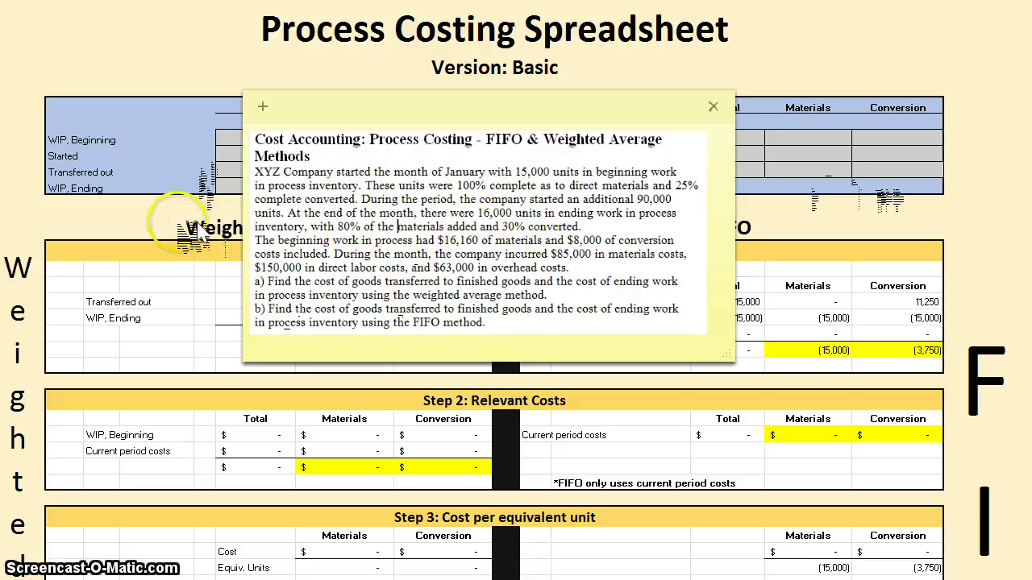
{"action": "left_click", "coordinate": [237, 173]}
{"action": "left_click", "coordinate": [237, 187]}
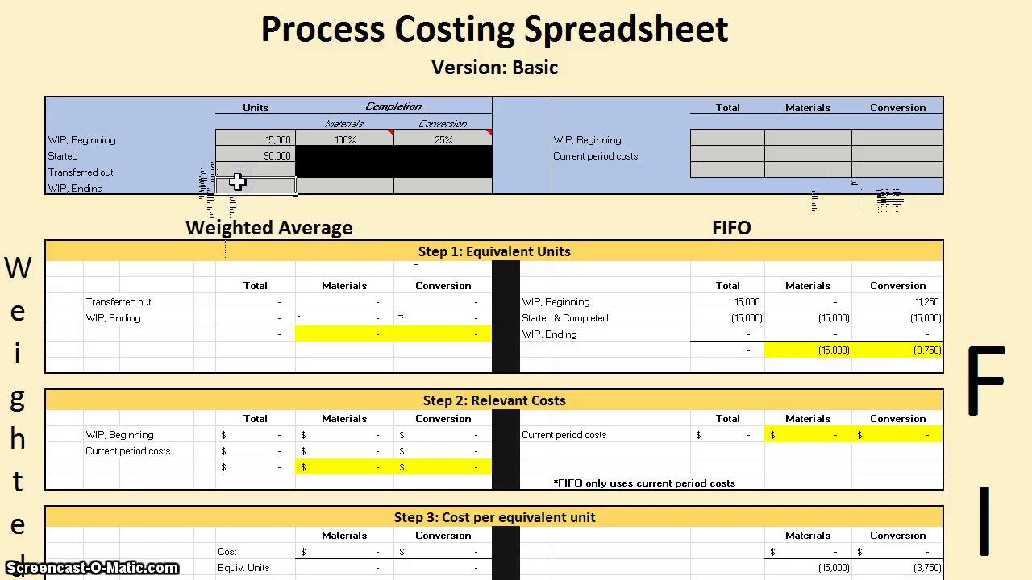
{"action": "type", "text": "16,000"}
{"action": "key", "text": "Tab"}
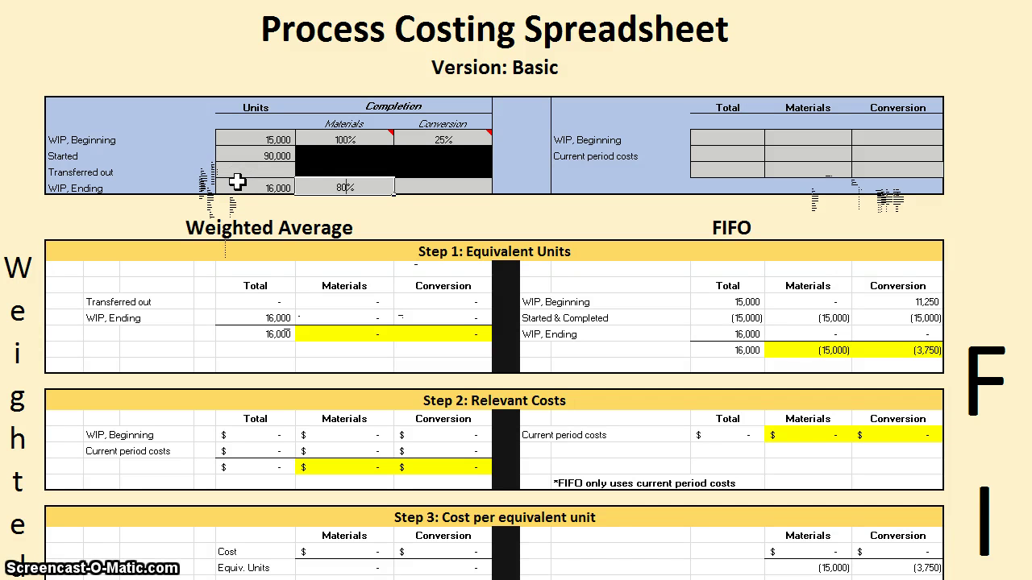
{"action": "type", "text": "80"}
{"action": "key", "text": "Tab"}
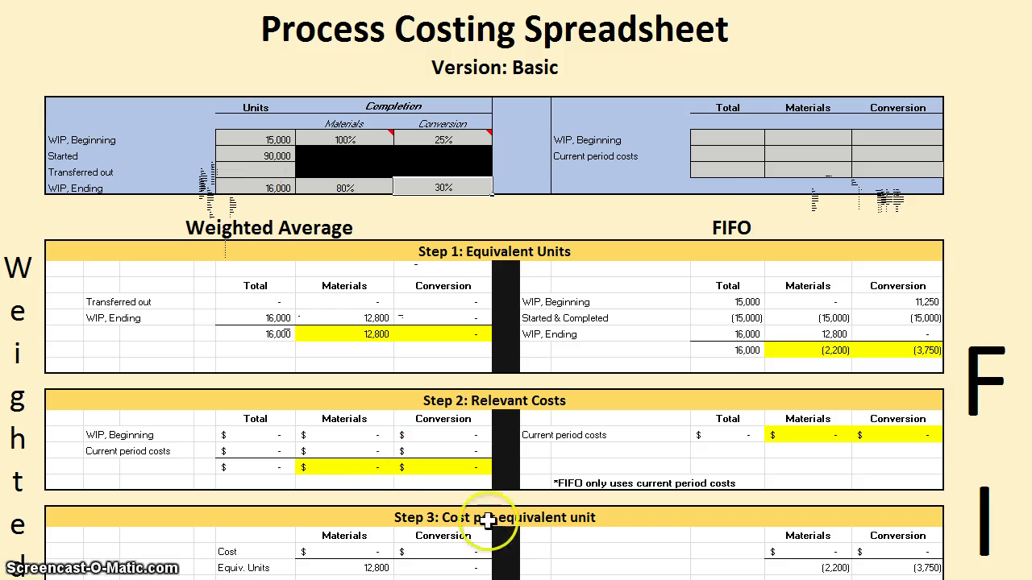
Enter the beginning WIP costs from the problem note: 16,160 for materials and 8,000 for conversion.
{"action": "key", "text": "alt+Tab"}
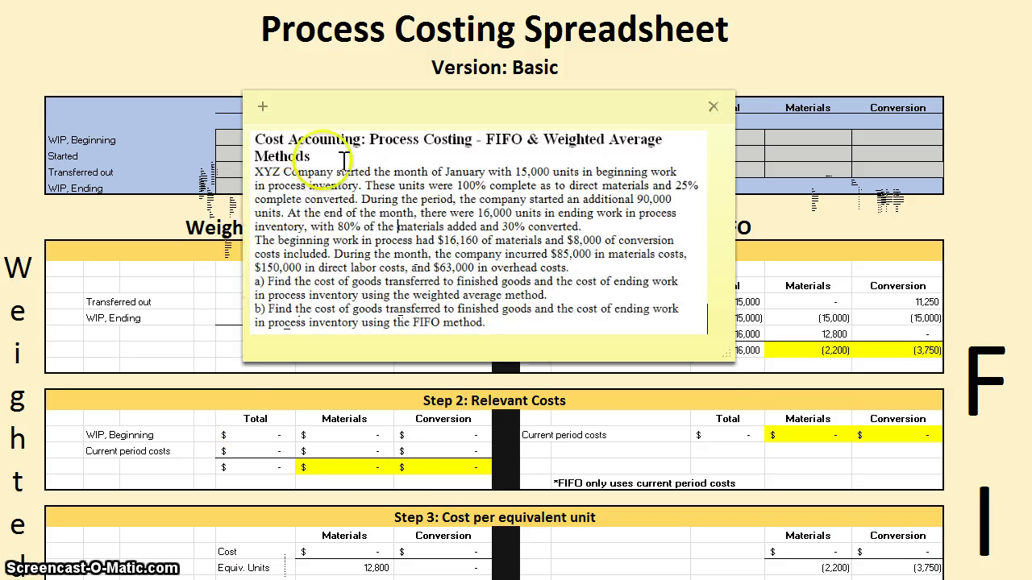
{"action": "left_click_drag", "start_coordinate": [365, 109], "coordinate": [375, 239]}
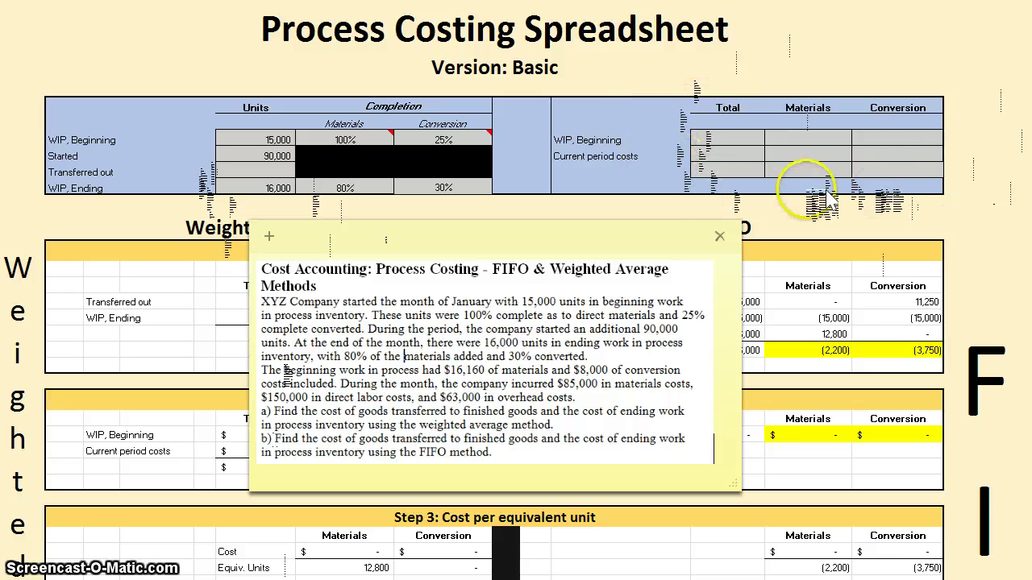
{"action": "left_click", "coordinate": [812, 135]}
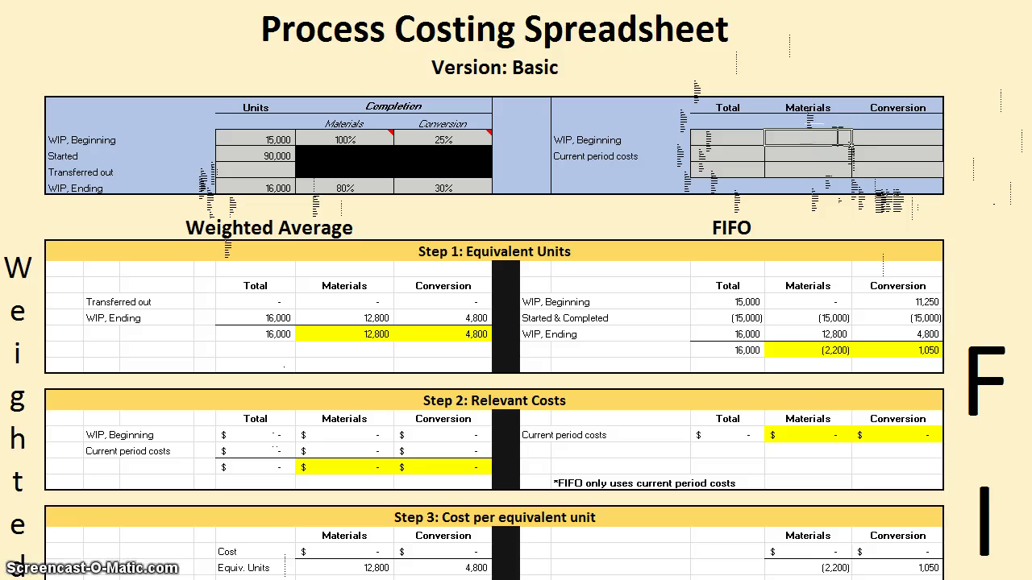
{"action": "key", "text": "Tab"}
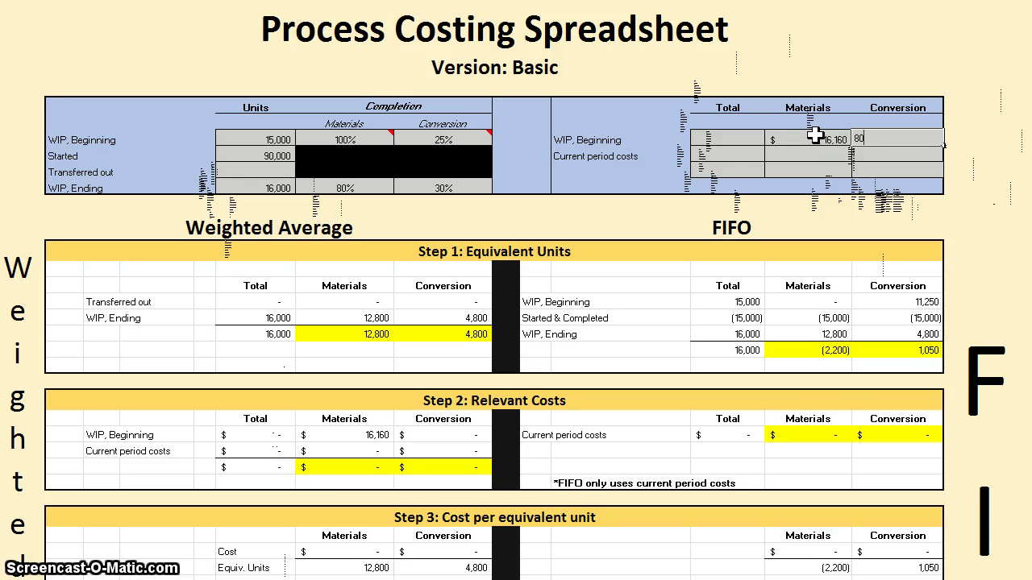
{"action": "left_click", "coordinate": [776, 153]}
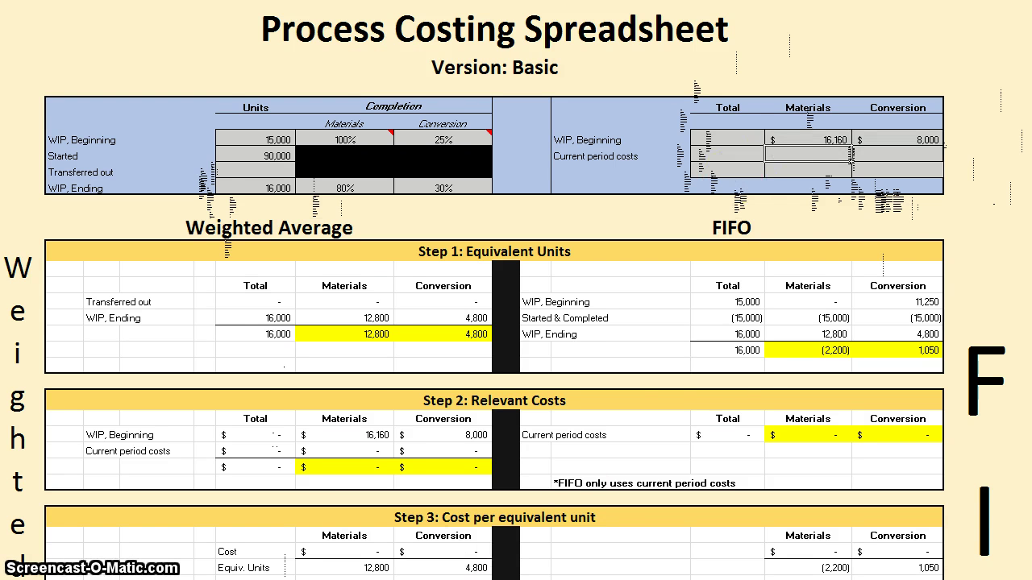
Consult the problem note and enter 85,000 as the current period materials cost.
{"action": "key", "text": "alt+Tab"}
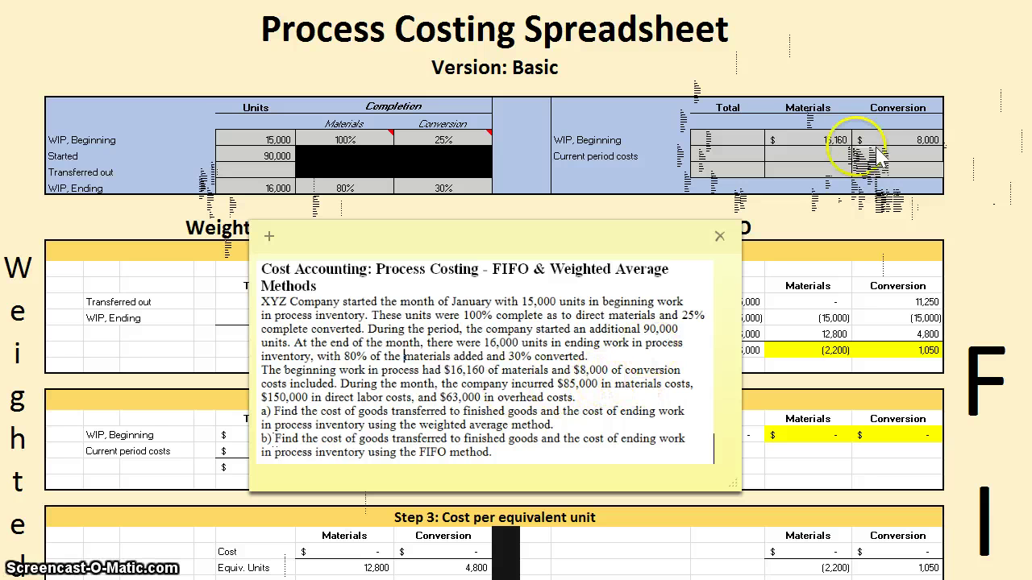
{"action": "left_click", "coordinate": [807, 153]}
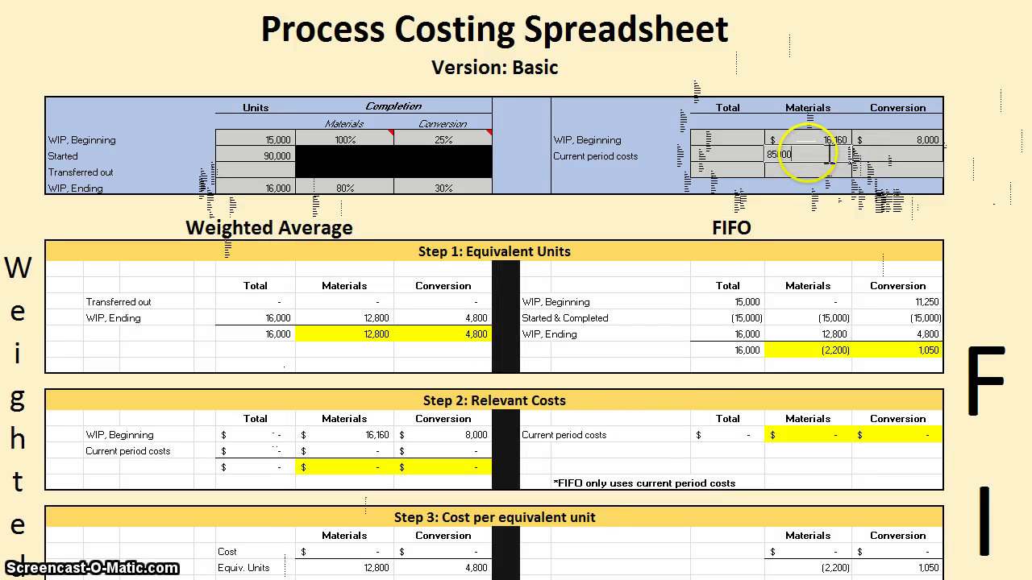
{"action": "type", "text": "85000"}
{"action": "key", "text": "Return"}
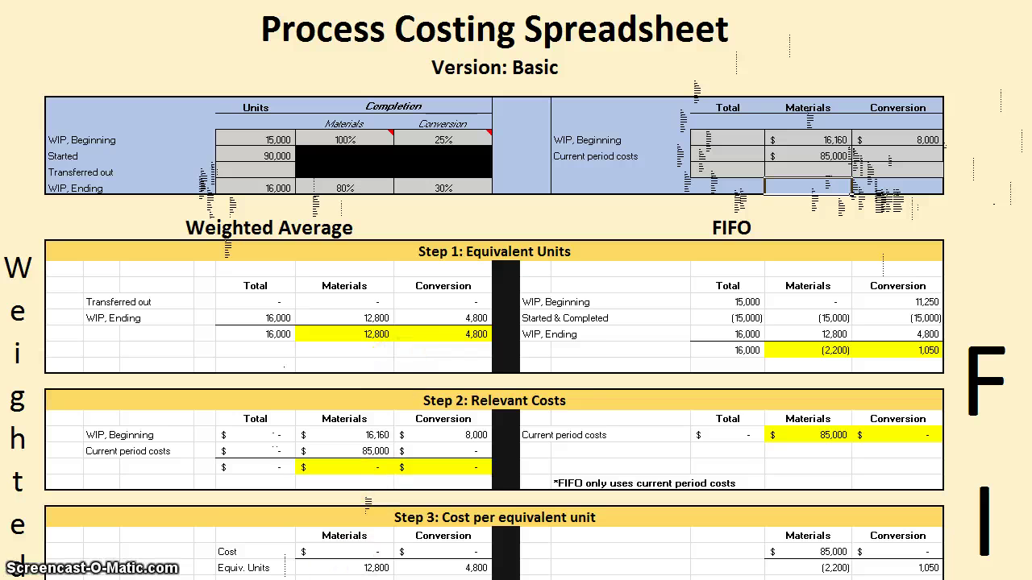
Enter the current period conversion cost as a formula adding 150000 of direct labor and 63000 of overhead from the note.
{"action": "left_click", "coordinate": [185, 575]}
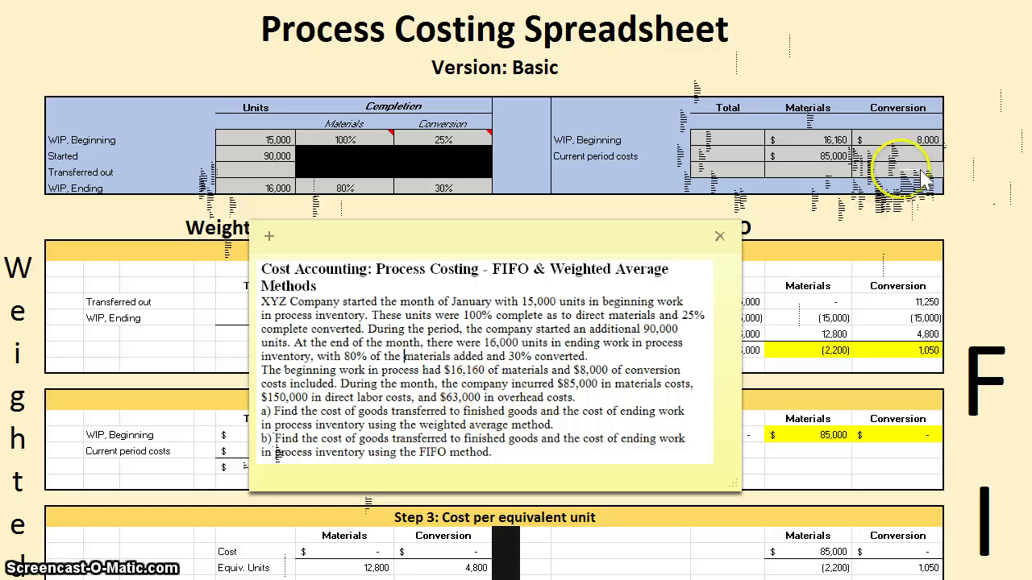
{"action": "left_click", "coordinate": [901, 149]}
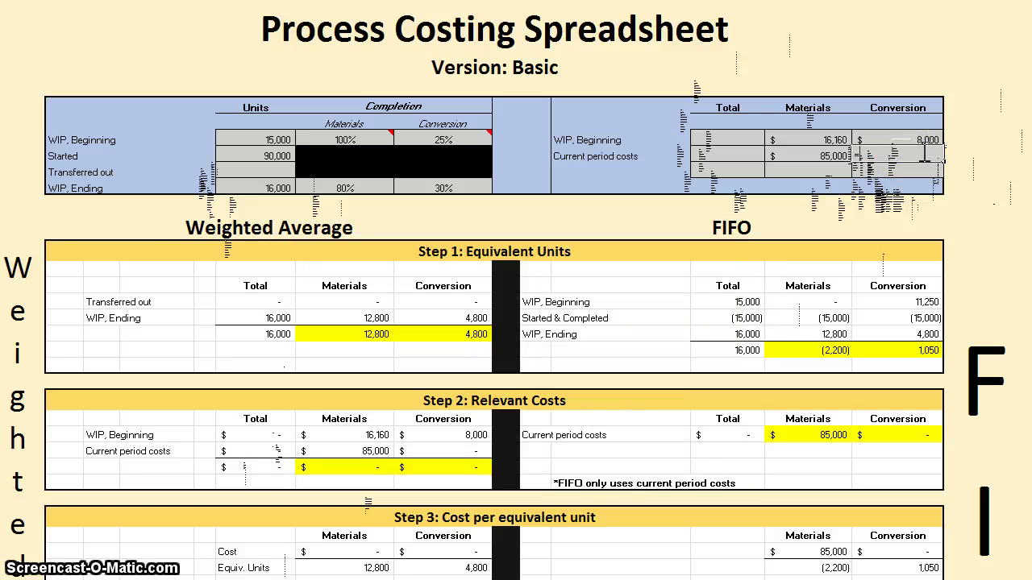
{"action": "type", "text": "=150000+6300"}
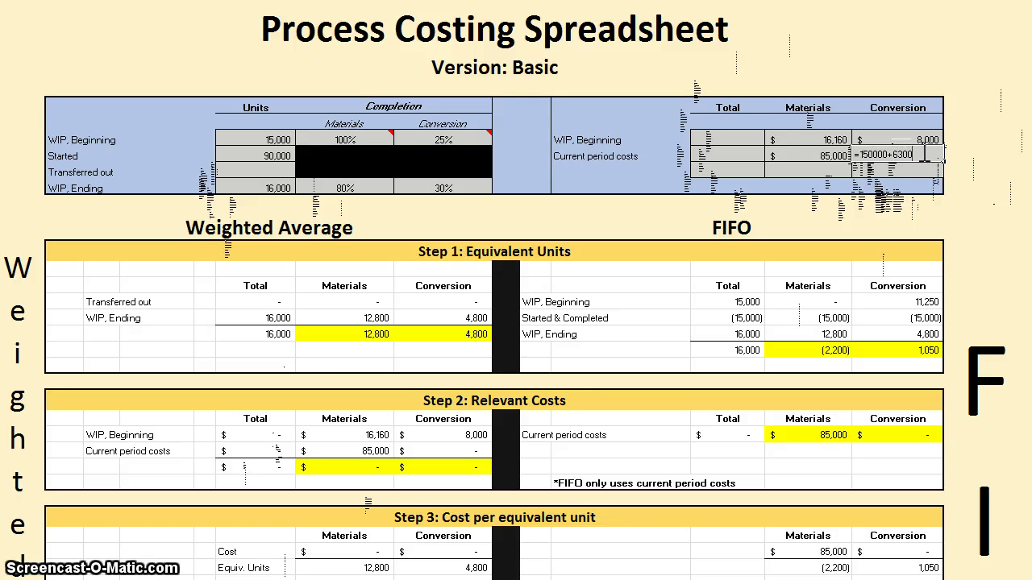